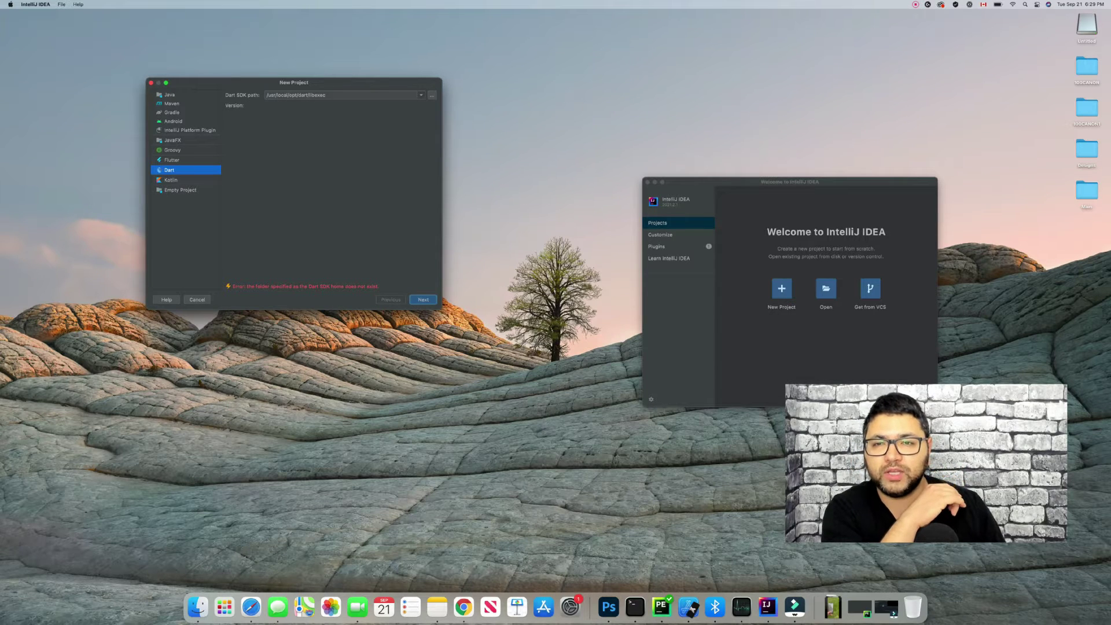
Step: Browse for the Dart SDK folder, navigating from the disk root into the user's home folder
click(431, 96)
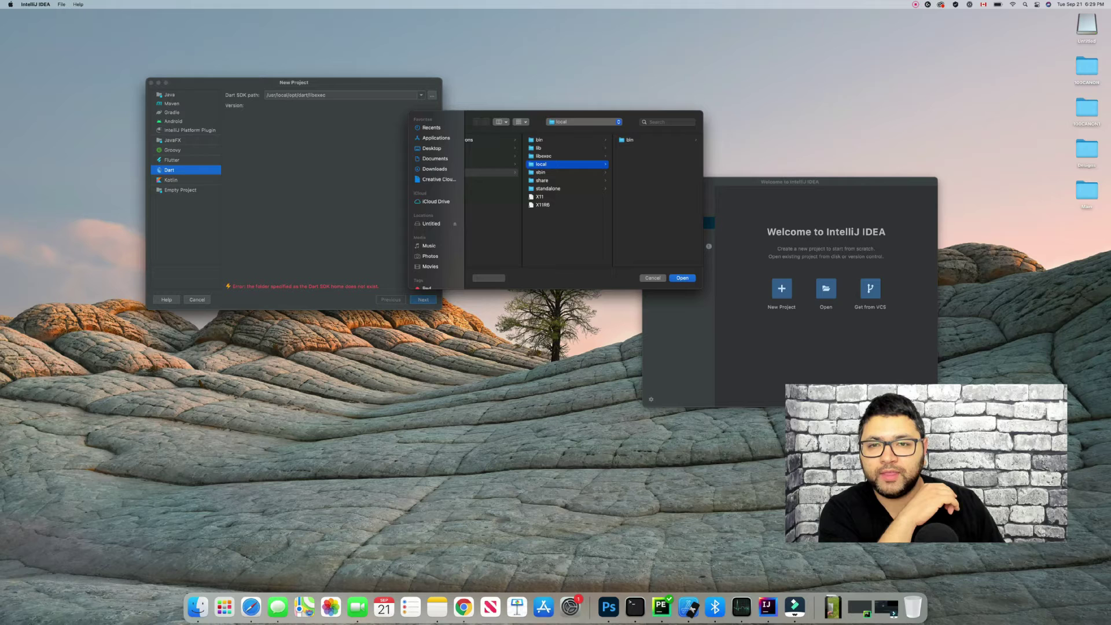
click(584, 121)
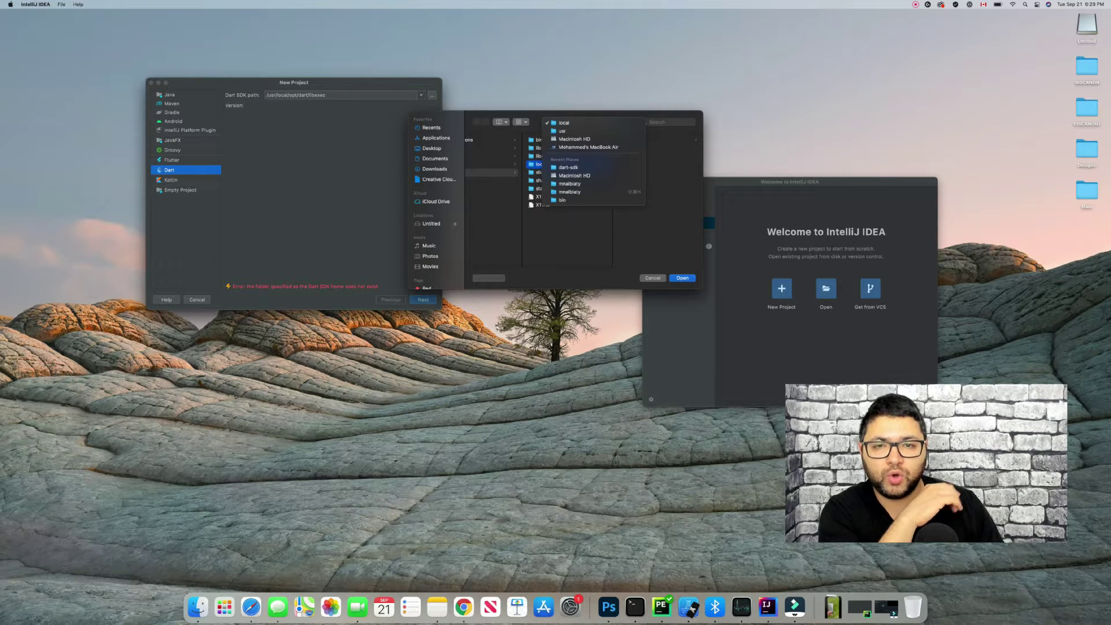
click(575, 147)
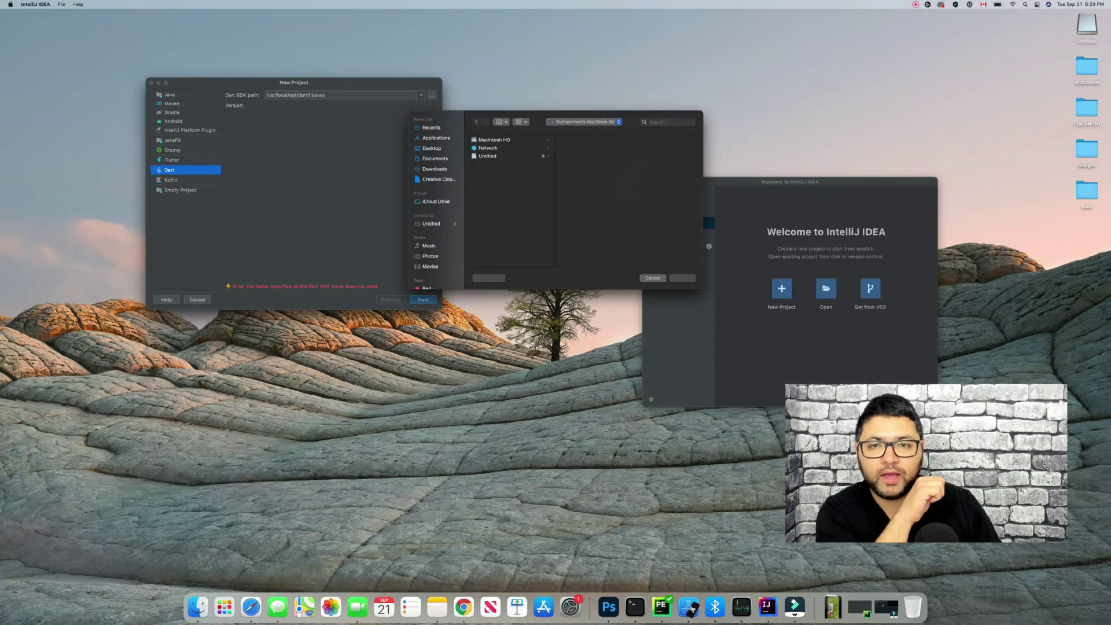
click(493, 140)
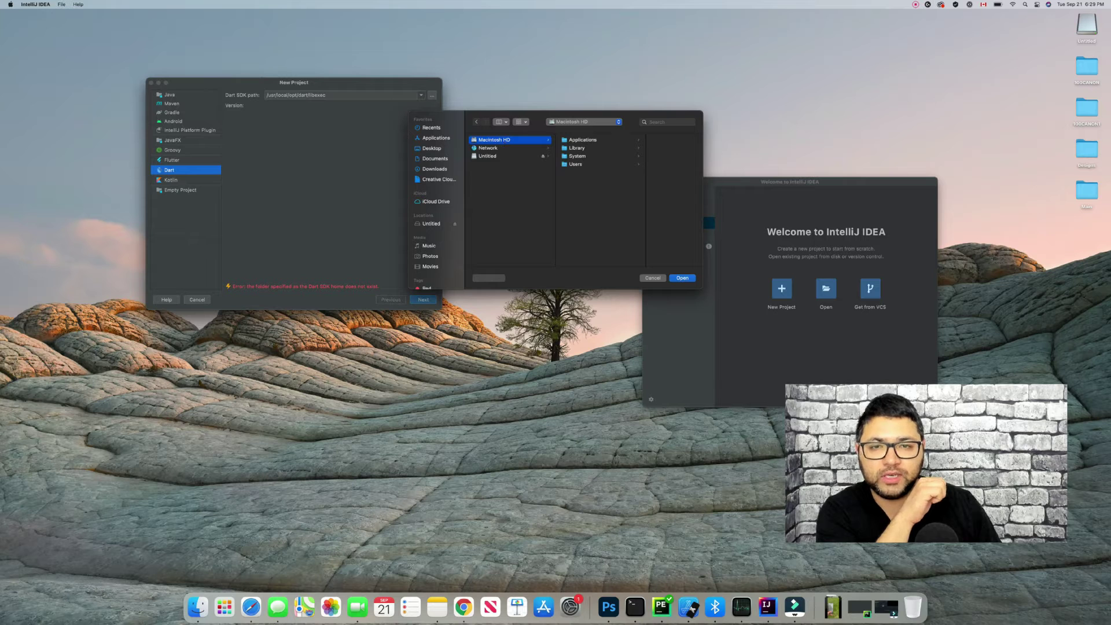
click(576, 163)
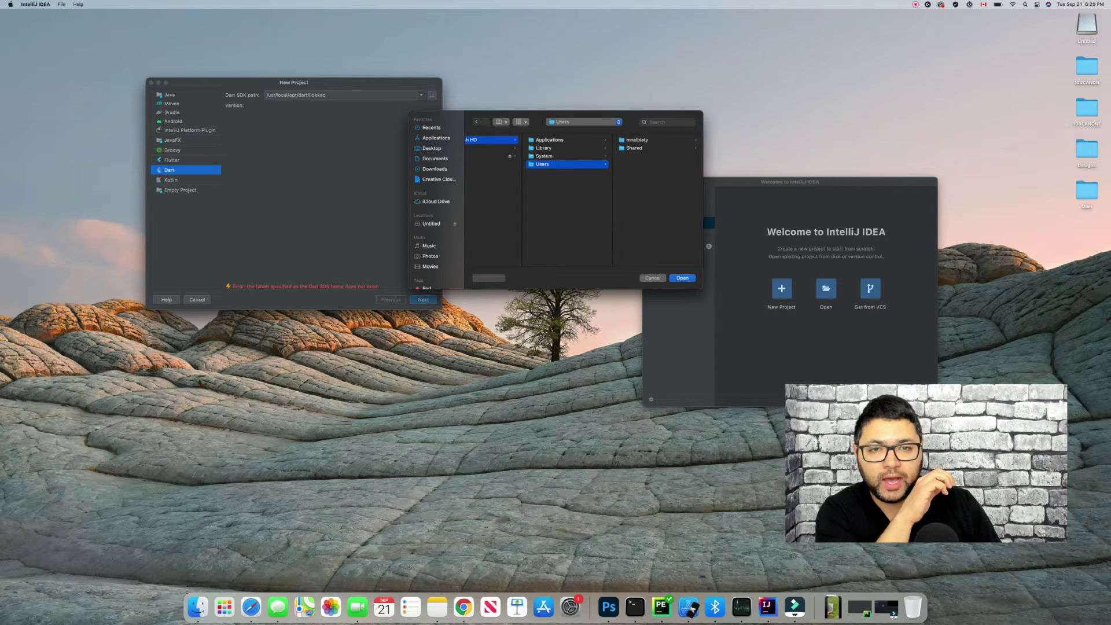
click(636, 140)
Step: Select flutter/bin/cache/dart-sdk as the Dart SDK so version 2.14.0 is recognized
click(634, 188)
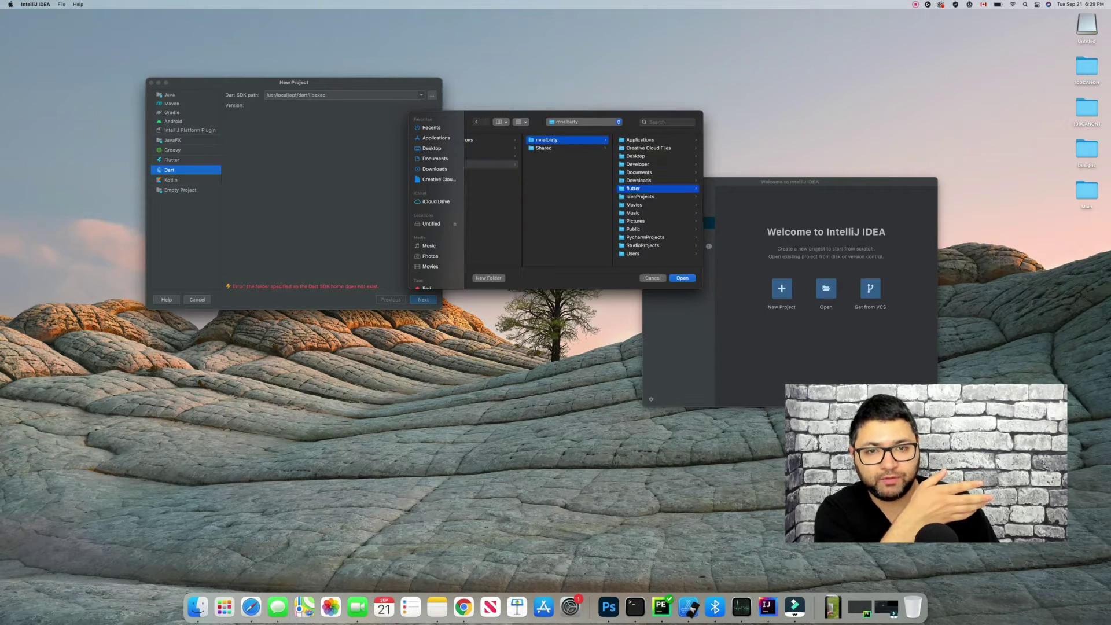
click(633, 155)
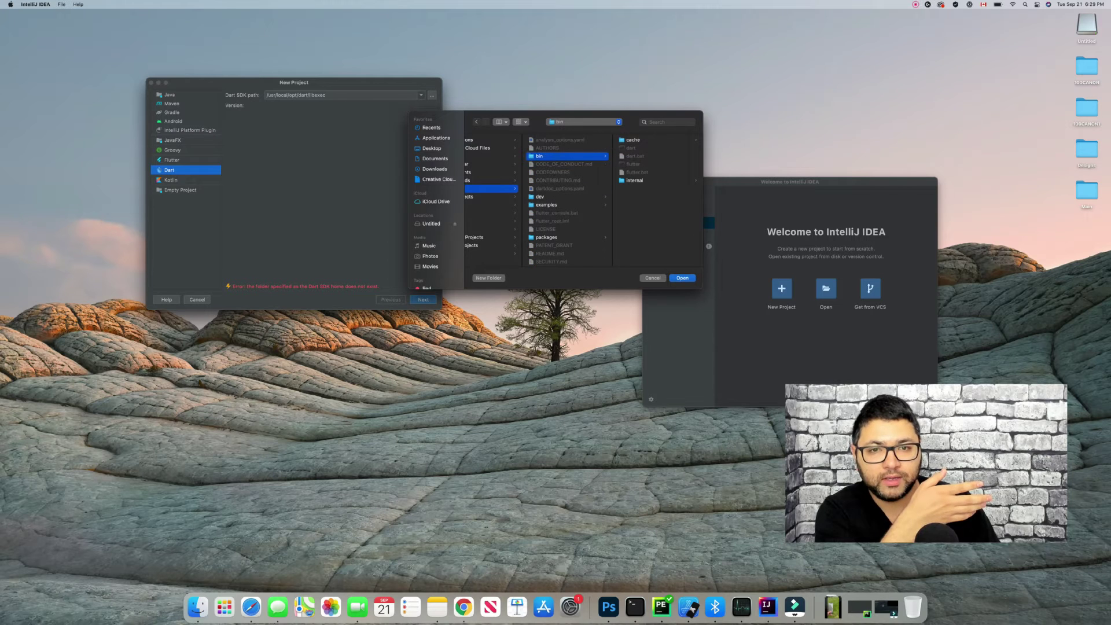
click(633, 140)
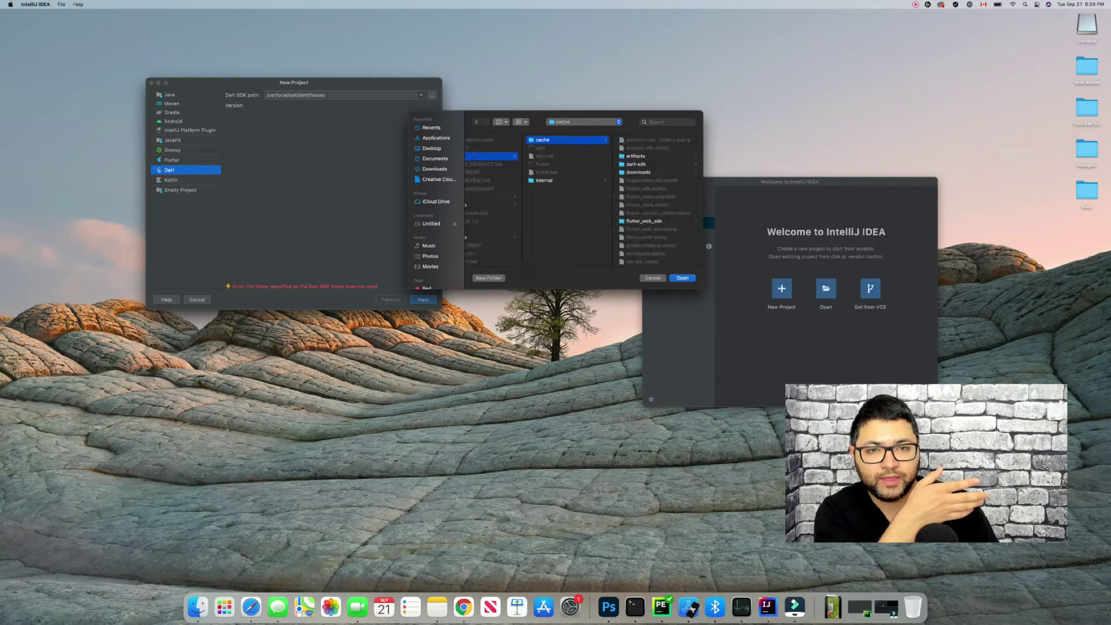
click(636, 163)
click(682, 278)
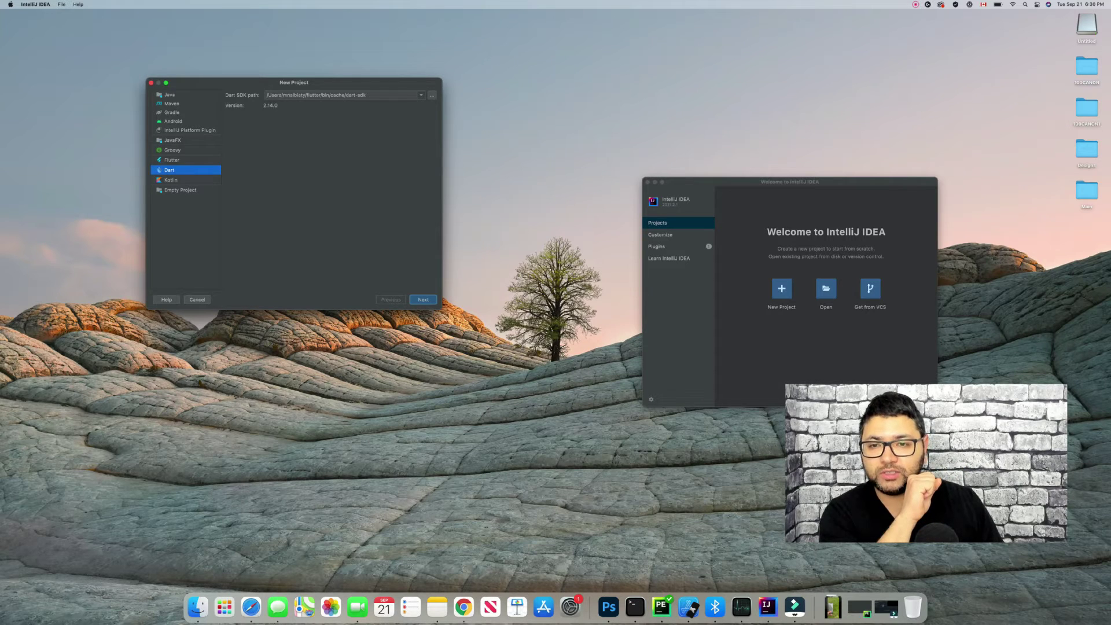
Step: Advance to the project name step, return to the Dart page, then advance again
key(Return)
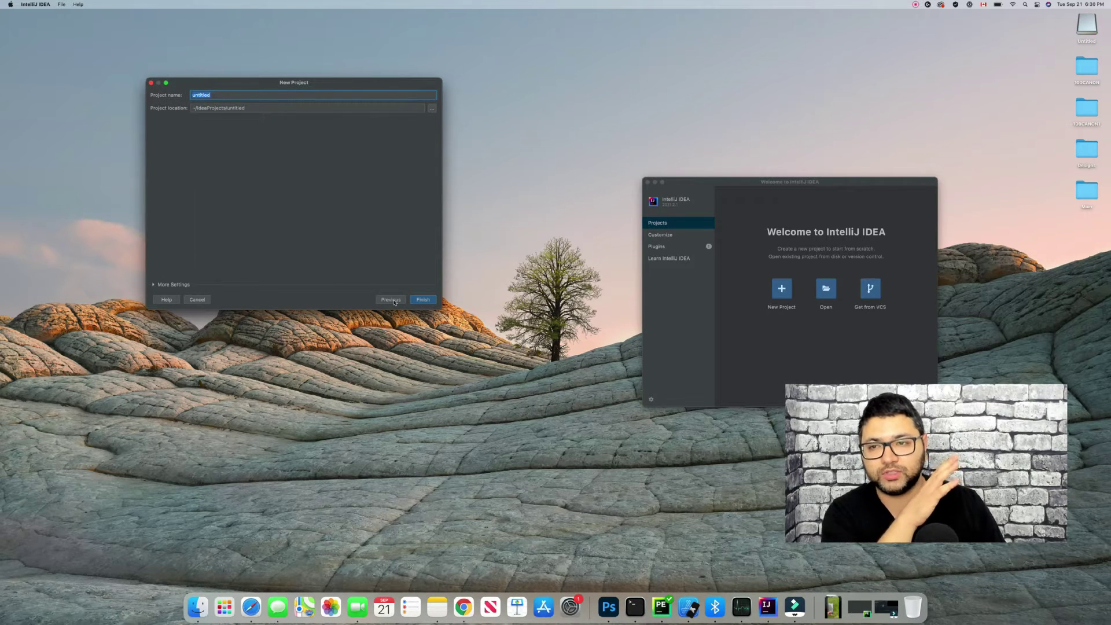
click(392, 300)
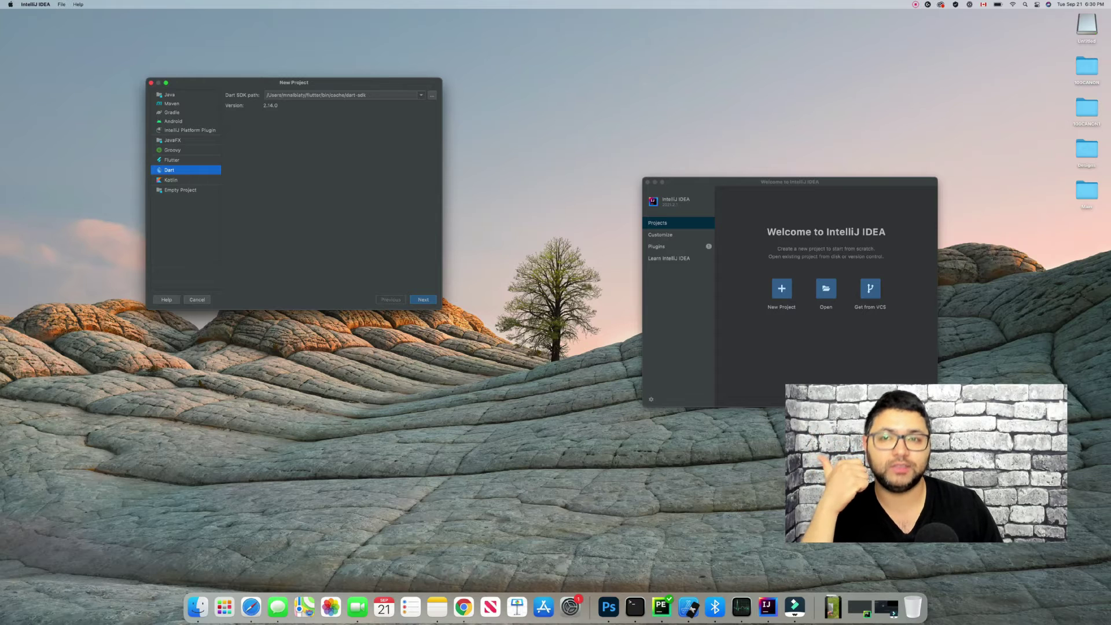
click(420, 301)
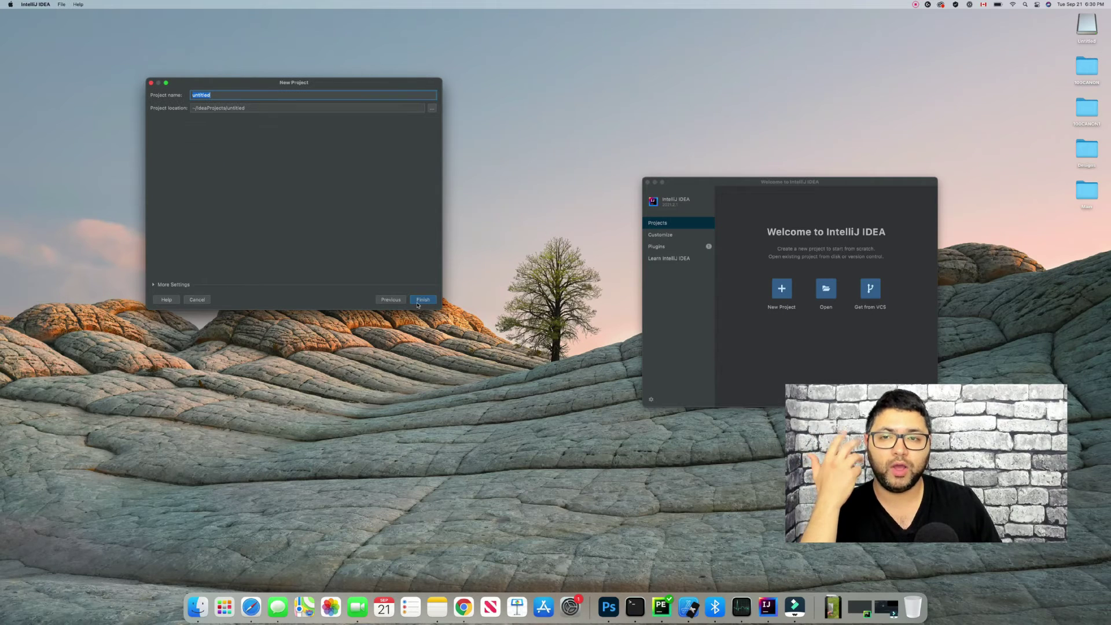